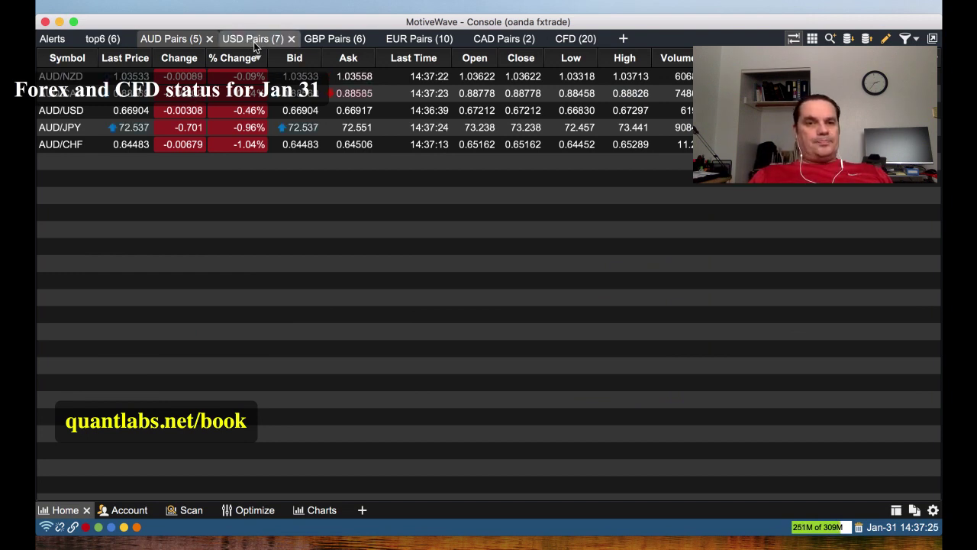
Step: Open a 15-minute chart tab for GBP/NZD from the GBP Pairs watchlist
click(256, 39)
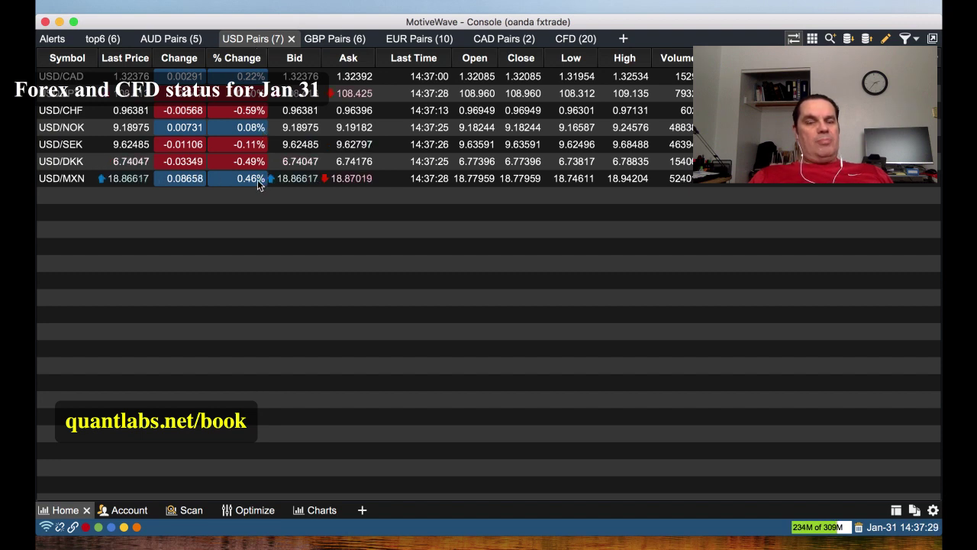
click(324, 40)
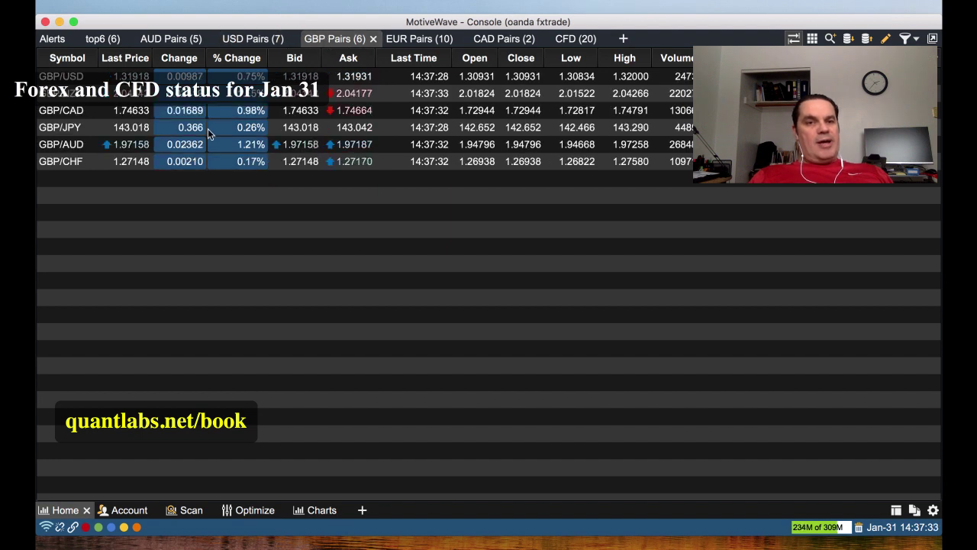
right_click(83, 97)
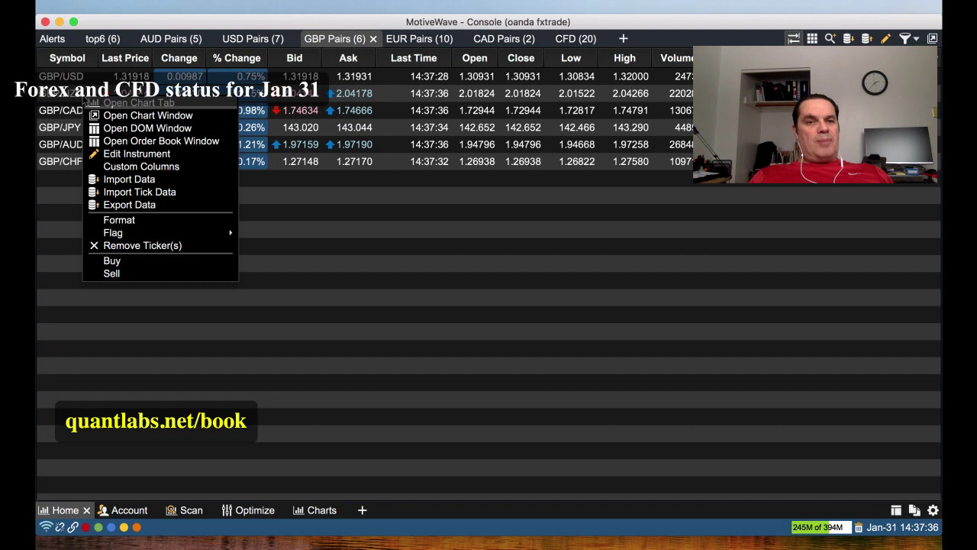
click(153, 108)
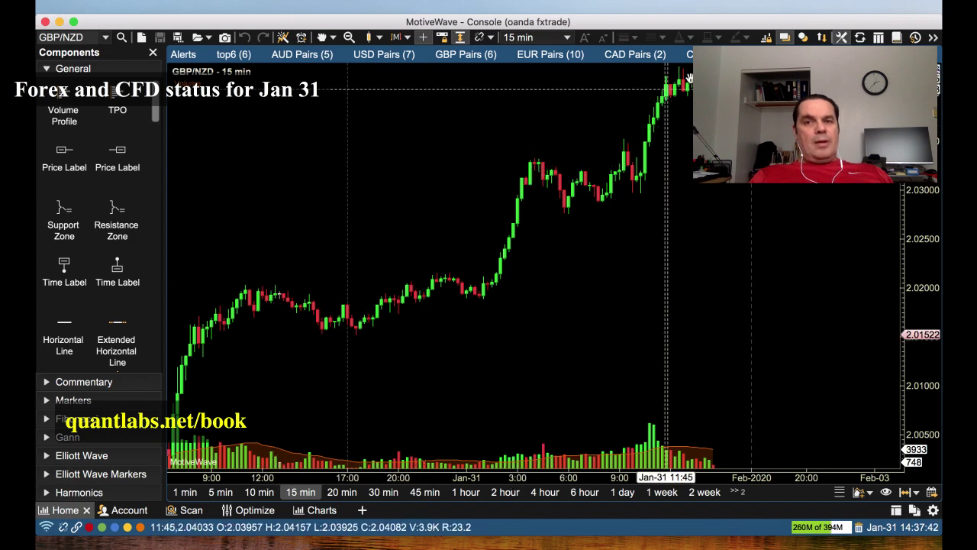
Step: Open a 15-minute chart tab for GBP/CAD from the GBP Pairs watchlist
click(474, 55)
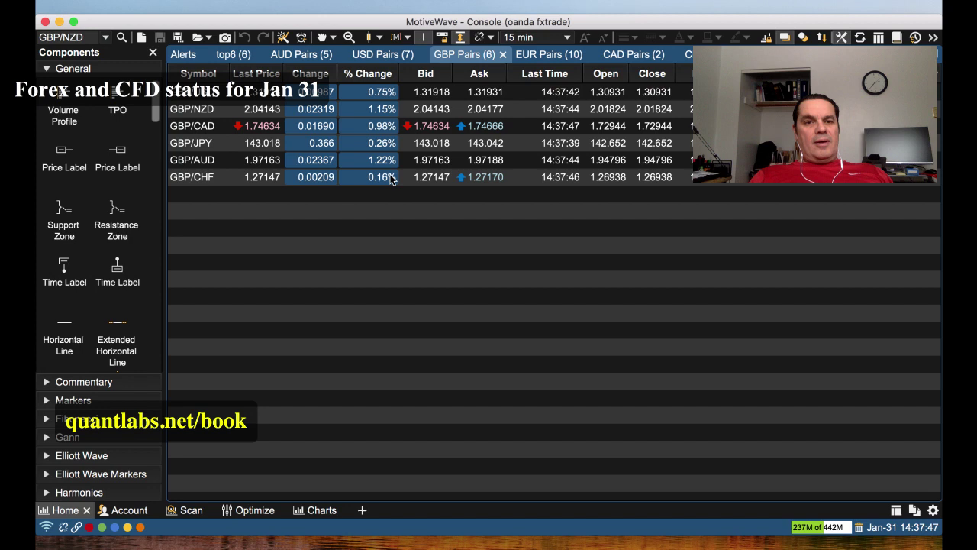
right_click(209, 130)
click(252, 136)
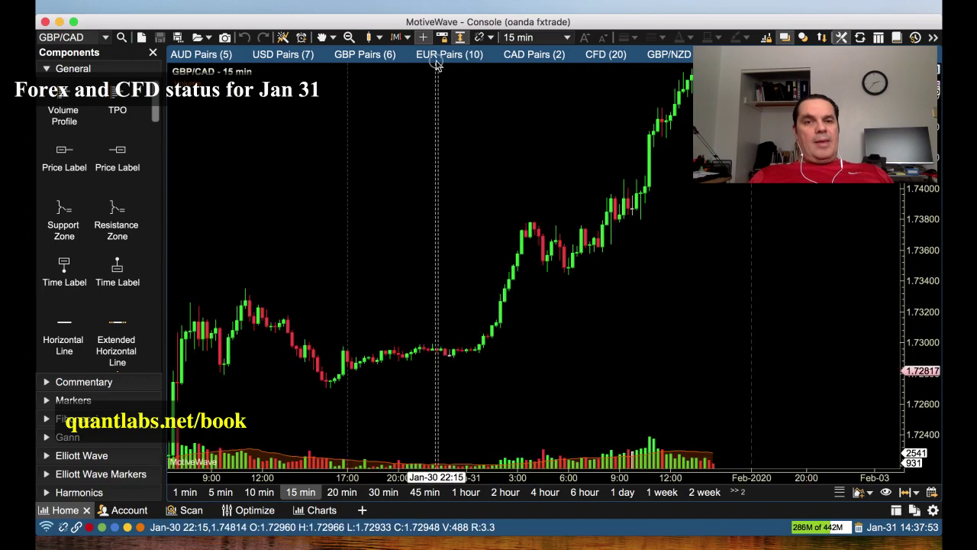
key(super+w)
key(super+w)
Step: Flip through the USD and GBP watchlists, ending on the EUR Pairs list
click(368, 55)
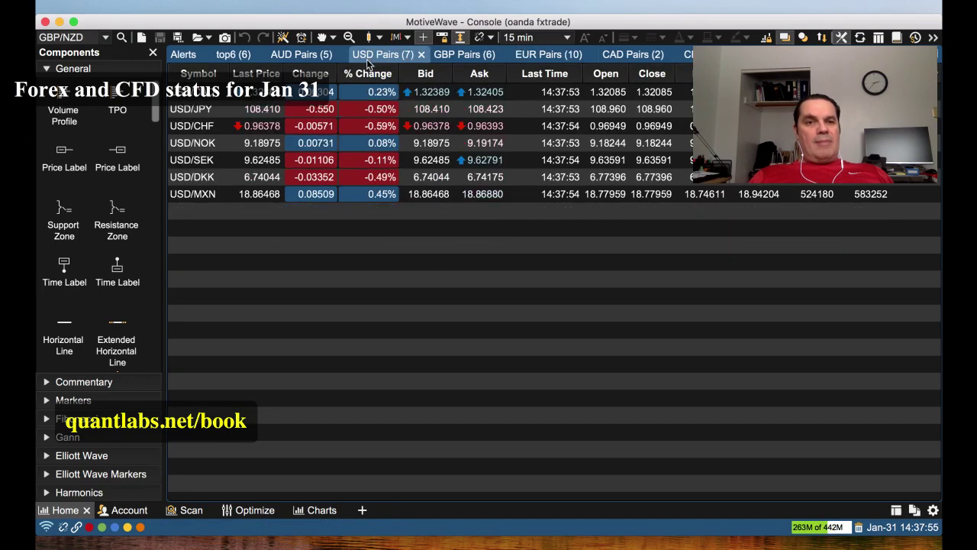
click(464, 55)
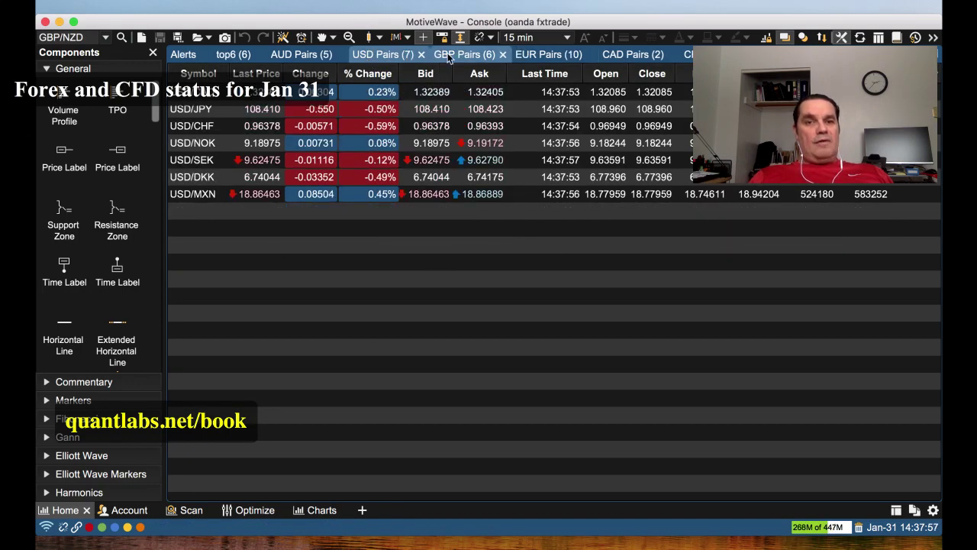
click(549, 55)
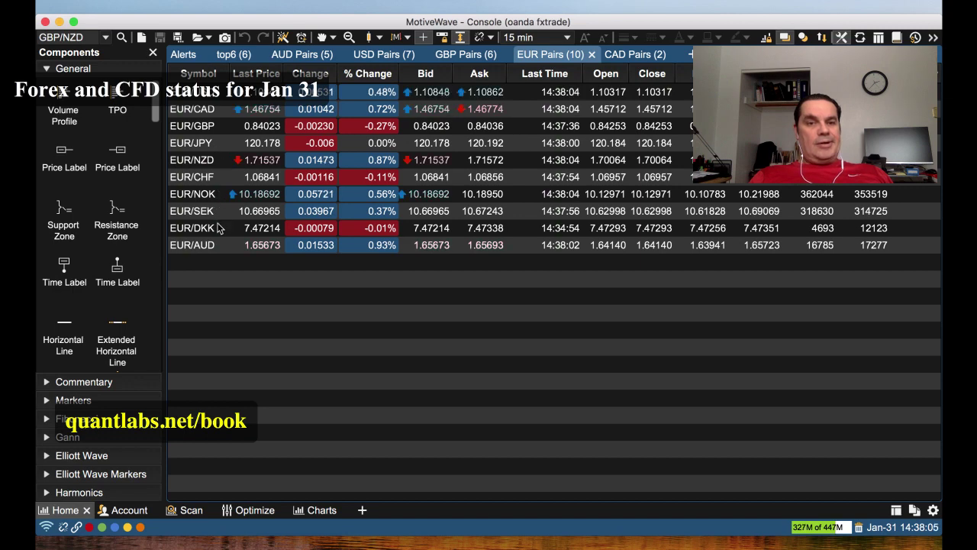
Step: Open a 15-minute chart tab for EUR/AUD from the EUR Pairs watchlist
right_click(359, 245)
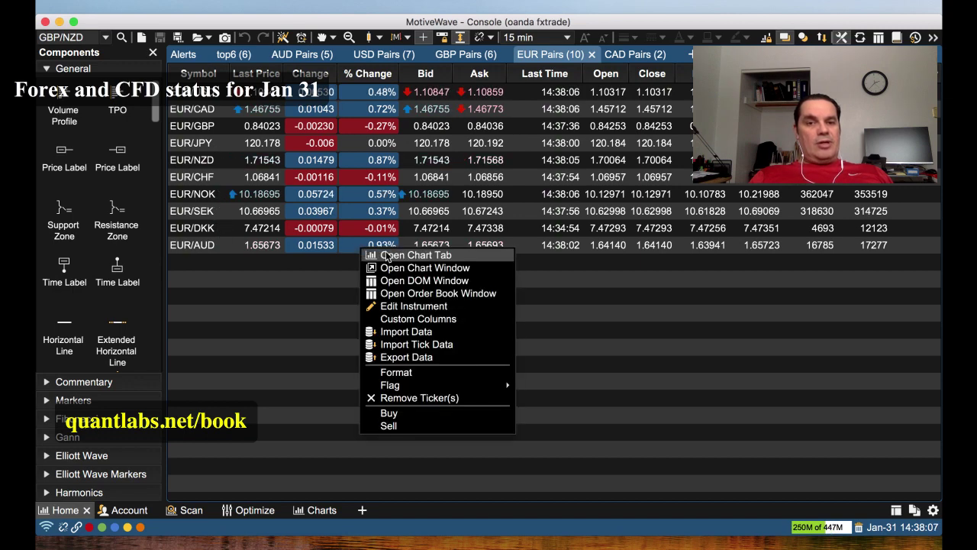
click(387, 255)
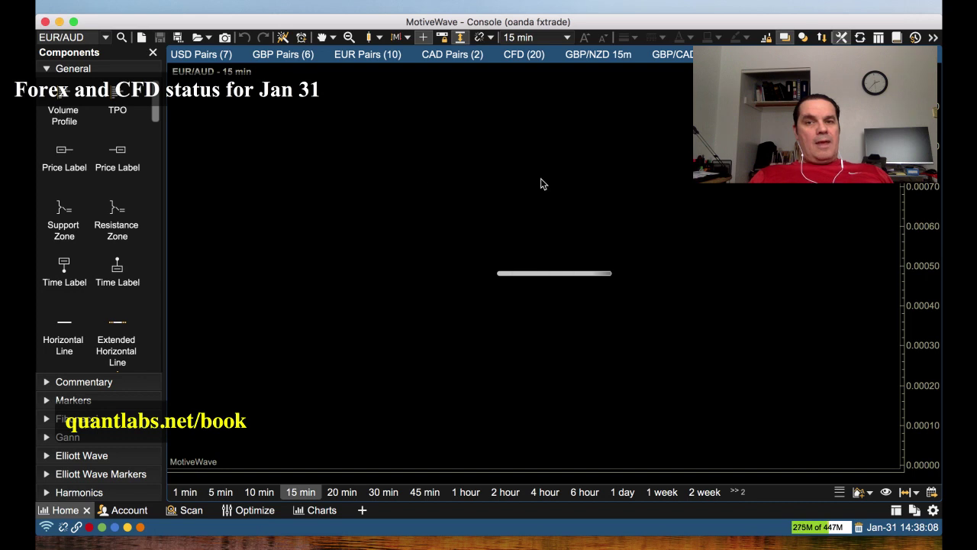
click(459, 56)
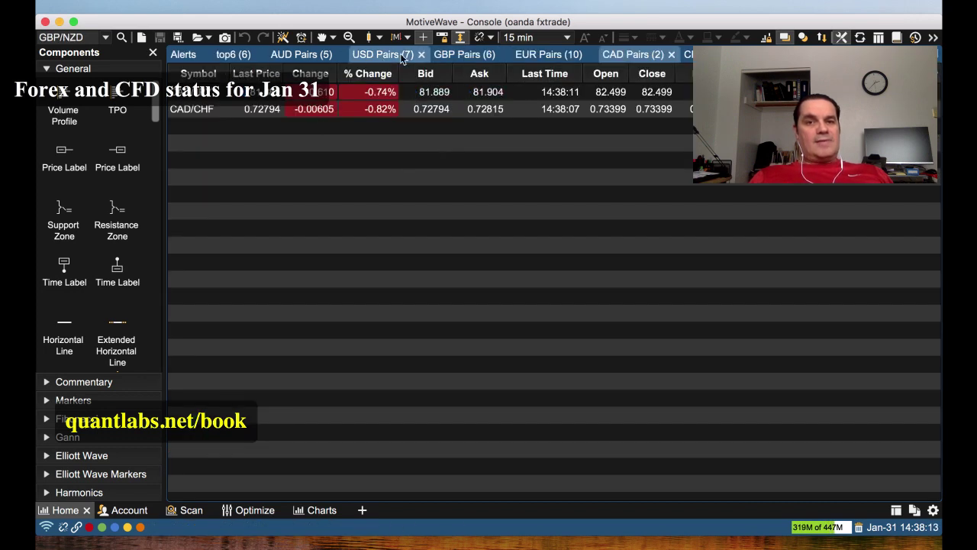
click(540, 61)
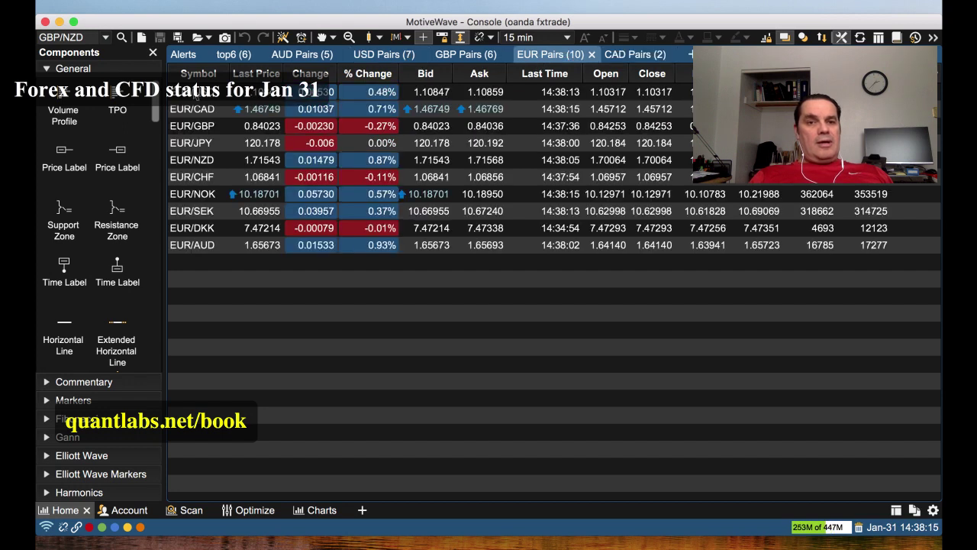
Step: Open a 15-minute chart tab for EUR/NZD from the EUR Pairs watchlist
right_click(187, 159)
click(250, 167)
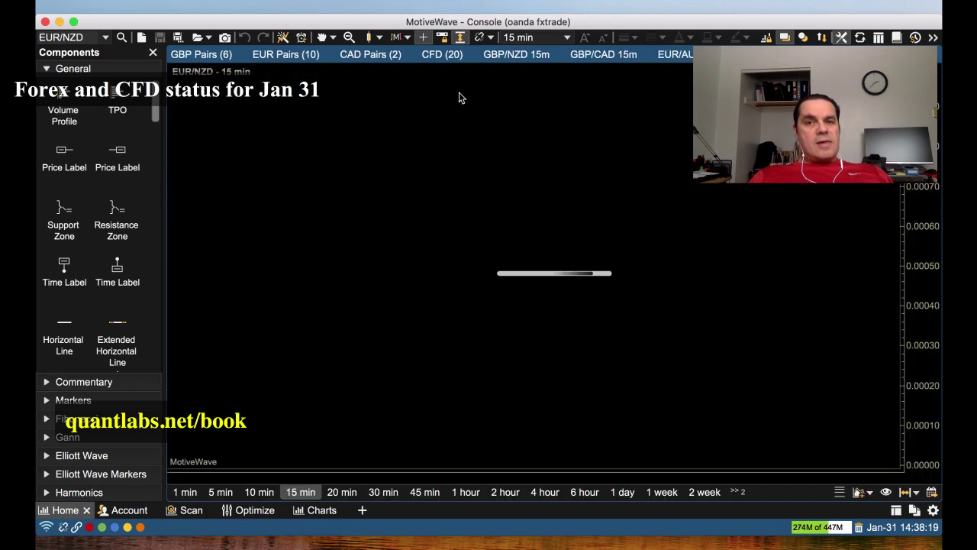
click(283, 55)
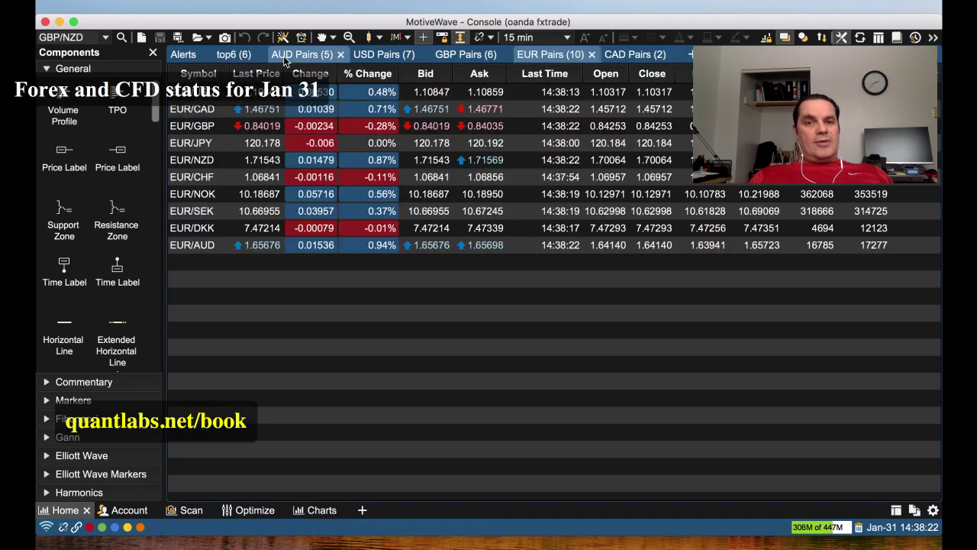
Step: Flip through the USD and EUR watchlists, ending on the CAD Pairs list
click(393, 56)
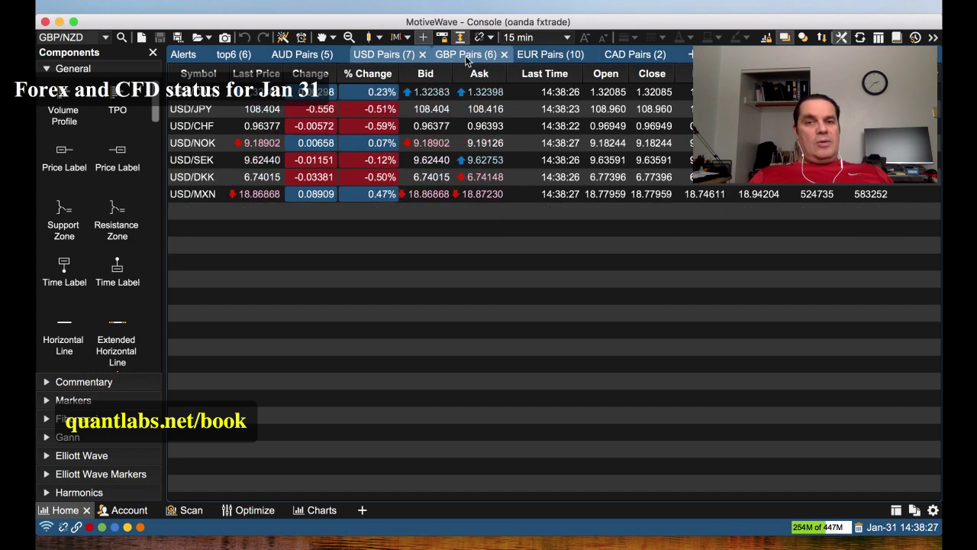
click(551, 57)
click(634, 56)
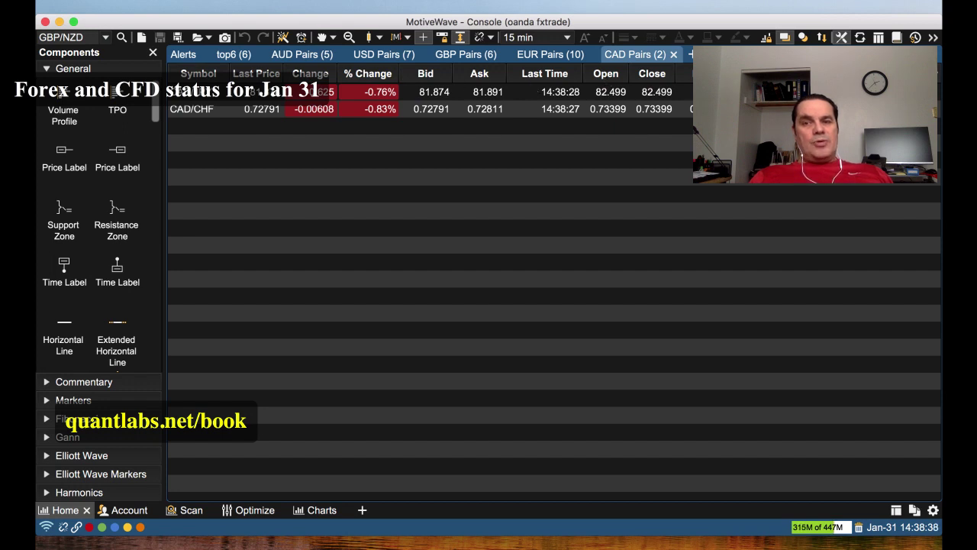
Step: Review the EUR/NZD and GBP/NZD 15-minute charts, scrolling through their price history
click(732, 54)
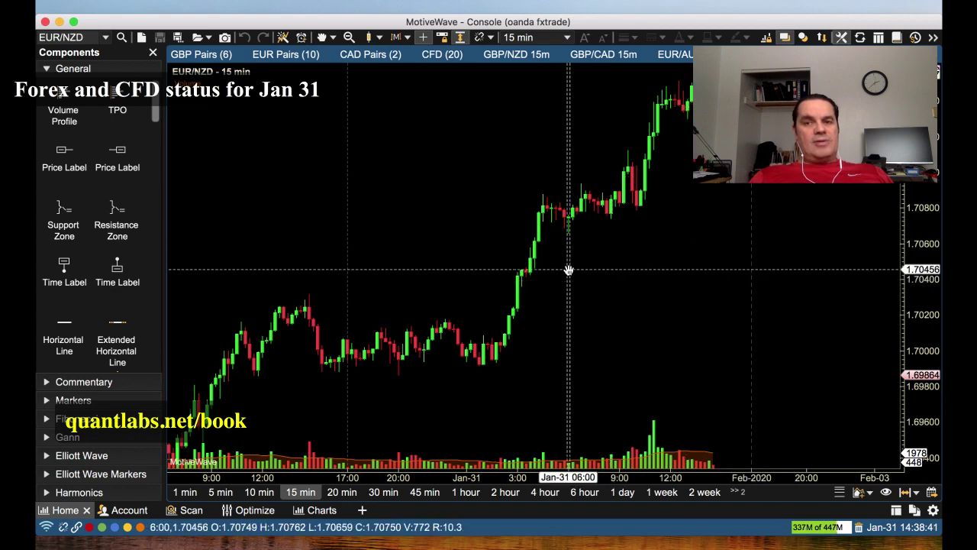
scroll(569, 271, right, 3)
scroll(567, 271, right, 3)
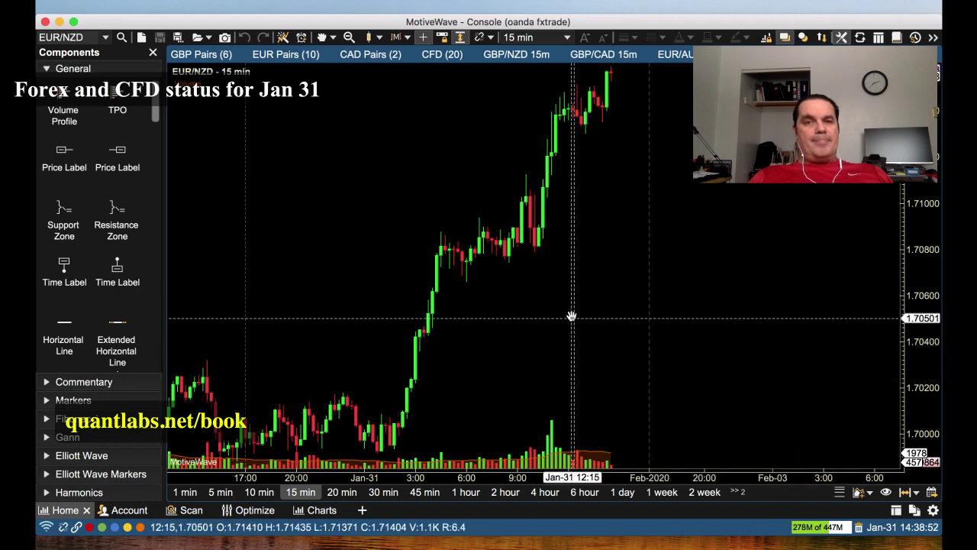
click(517, 58)
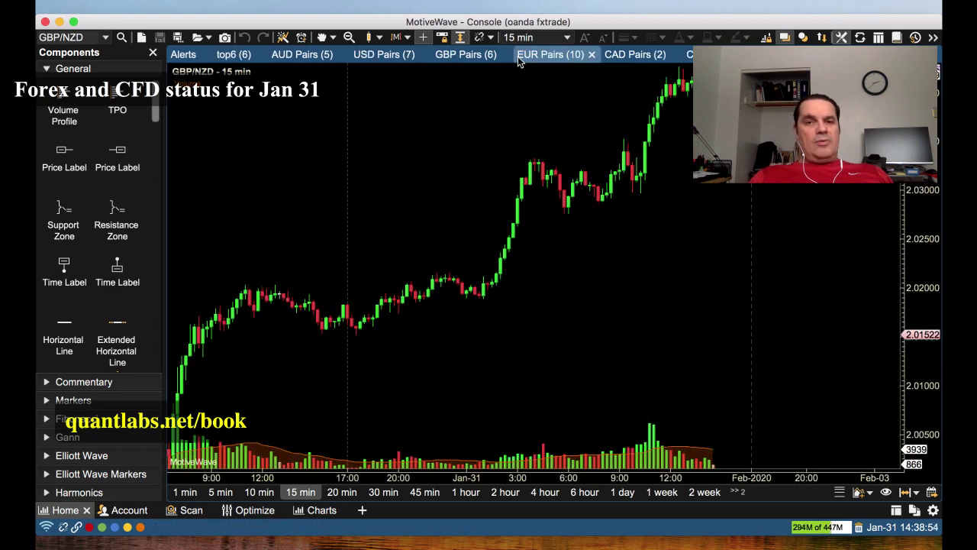
scroll(527, 115, left, 5)
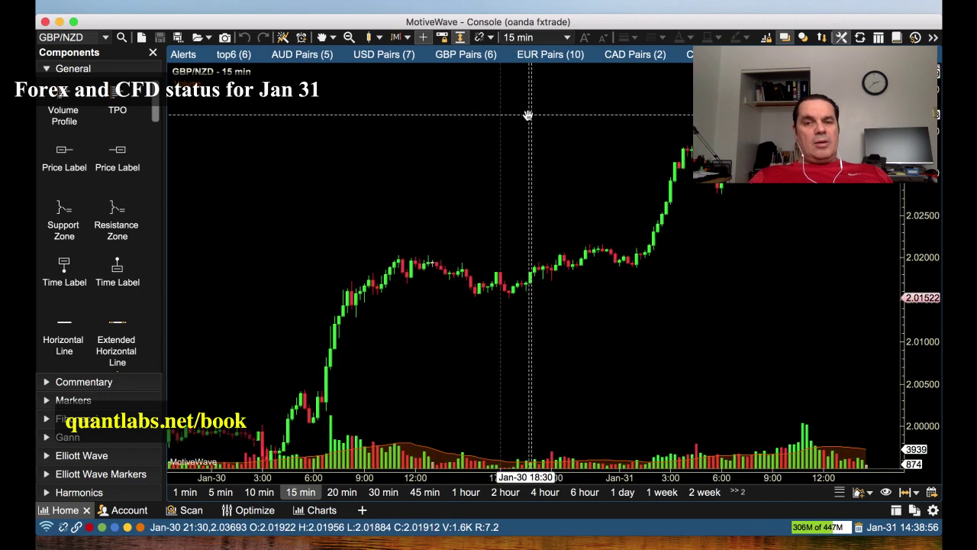
scroll(528, 115, right, 4)
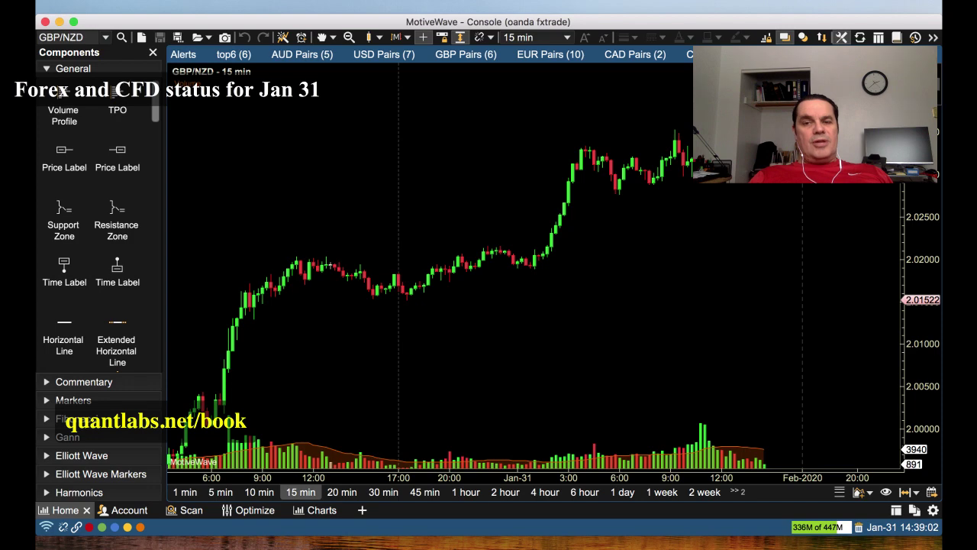
Step: Pan the EUR/AUD 15-minute chart, glance at EUR/NZD, then return to EUR/AUD
click(855, 54)
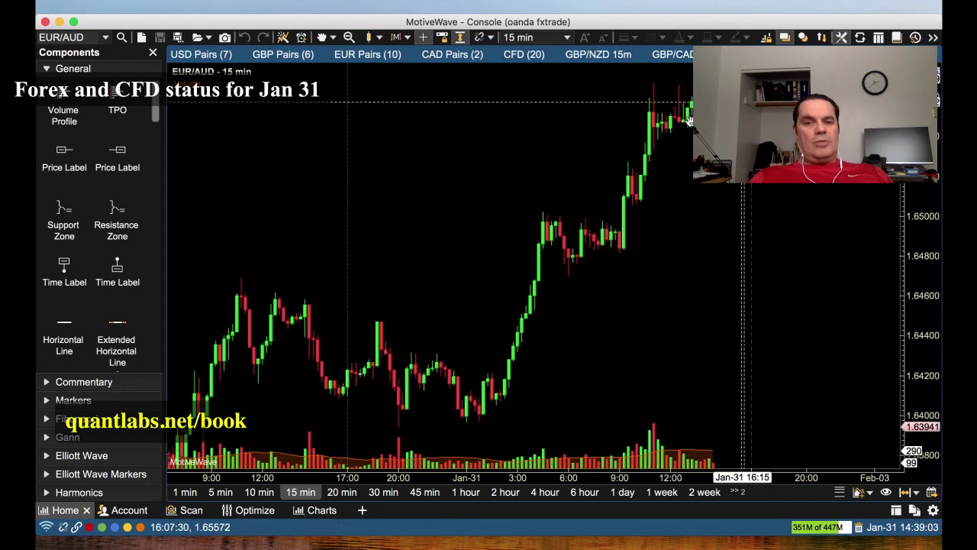
mouse_move(536, 145)
mouse_down()
mouse_move(665, 135)
mouse_move(693, 109)
mouse_move(862, 68)
mouse_up()
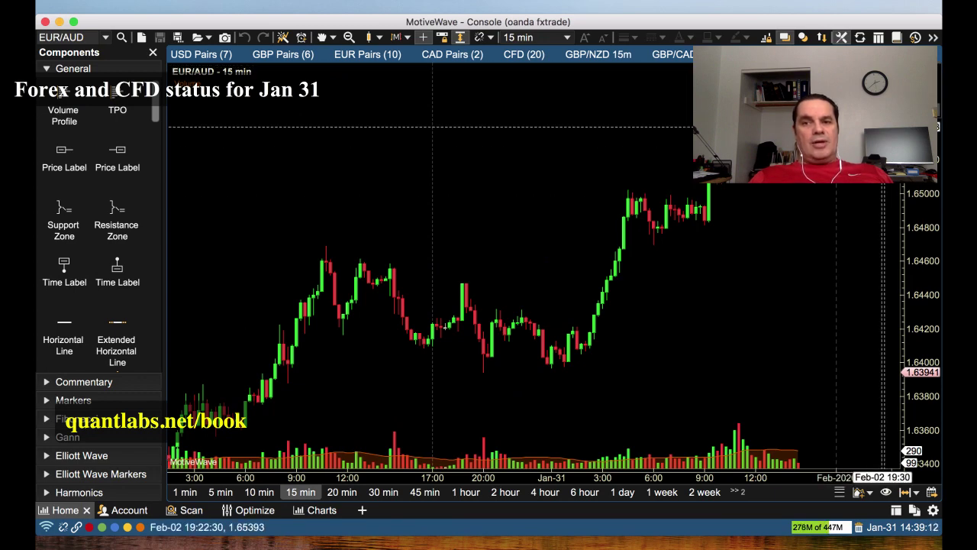
key(ctrl+Tab)
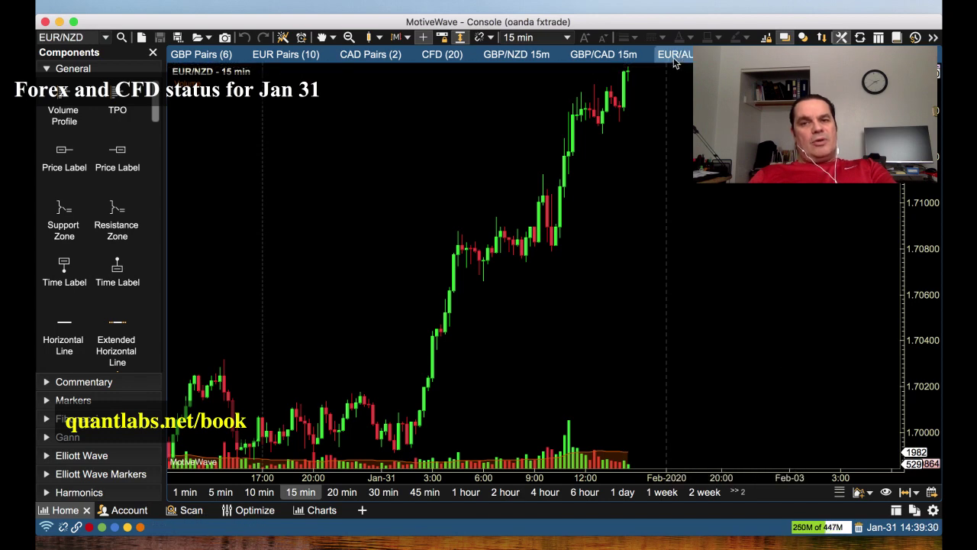
click(682, 56)
Step: Pass through the GBP/NZD chart and show the two-pair CAD Pairs watchlist with CAD/CHF
click(574, 55)
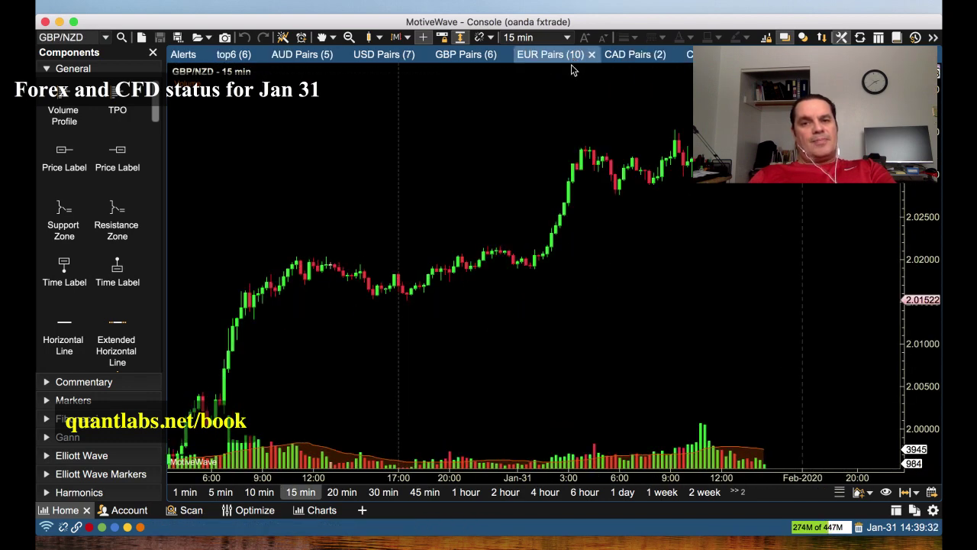
click(641, 55)
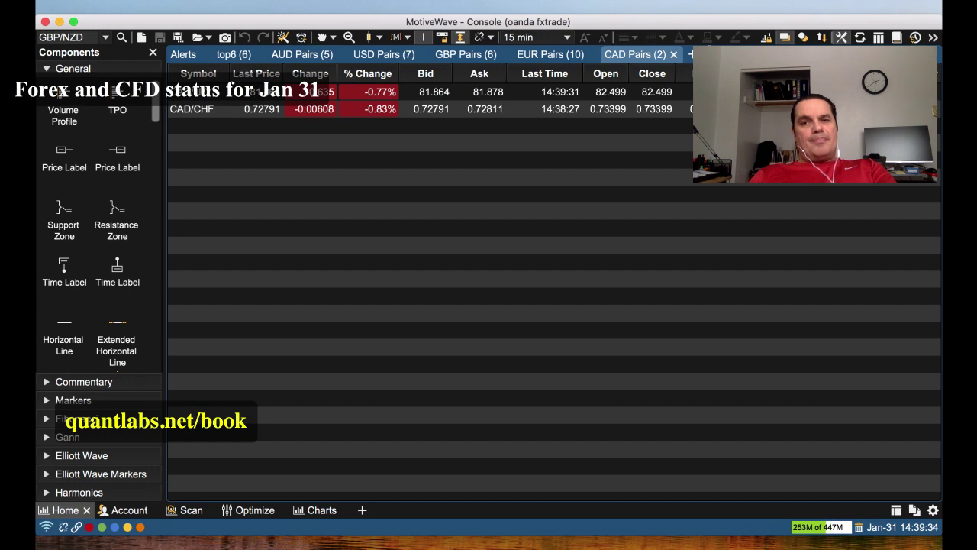